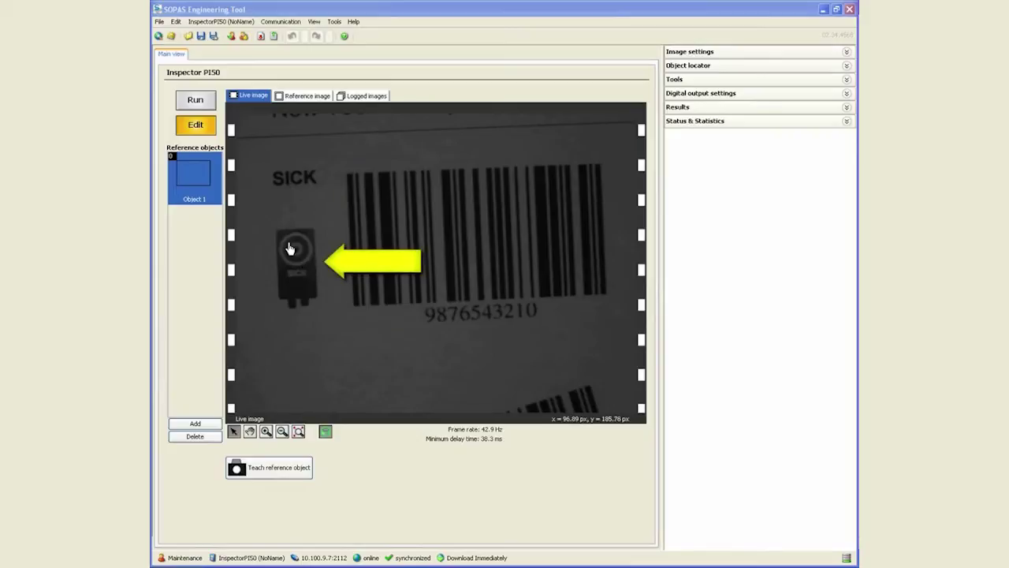
- Auto-adjust exposure and gain, then teach the barcode label image as reference Object 1
click(701, 52)
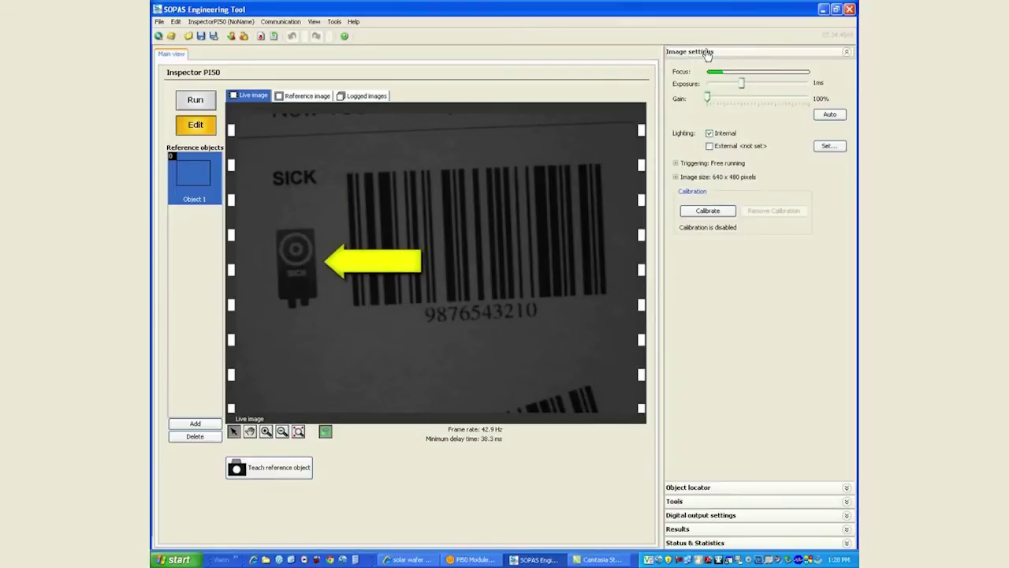
click(831, 115)
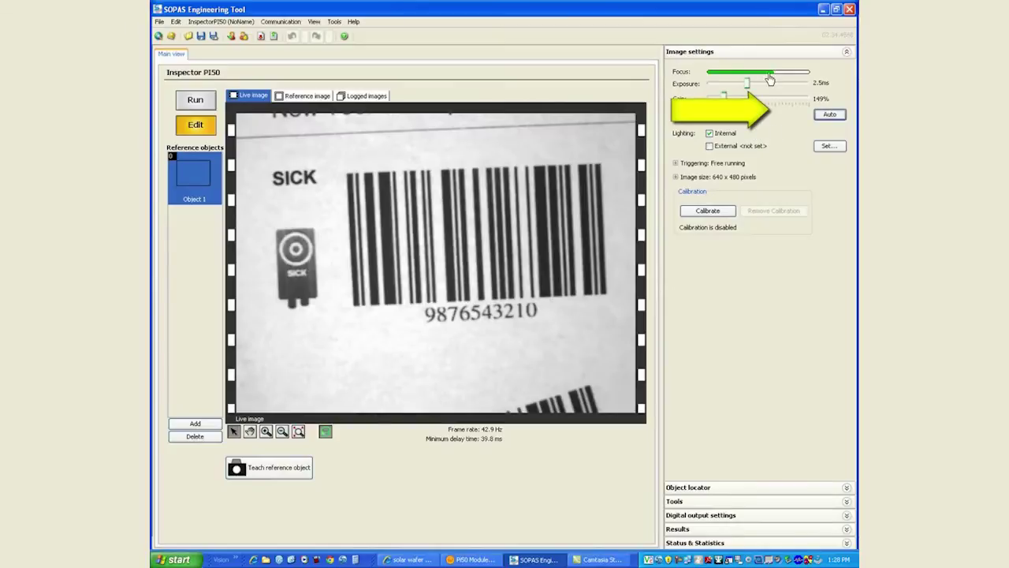
click(779, 52)
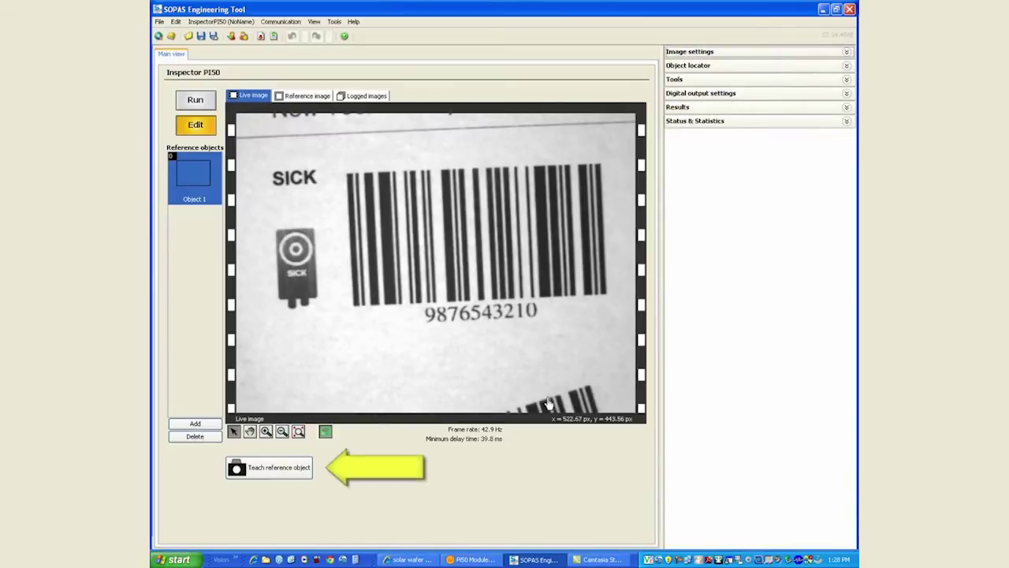
click(289, 478)
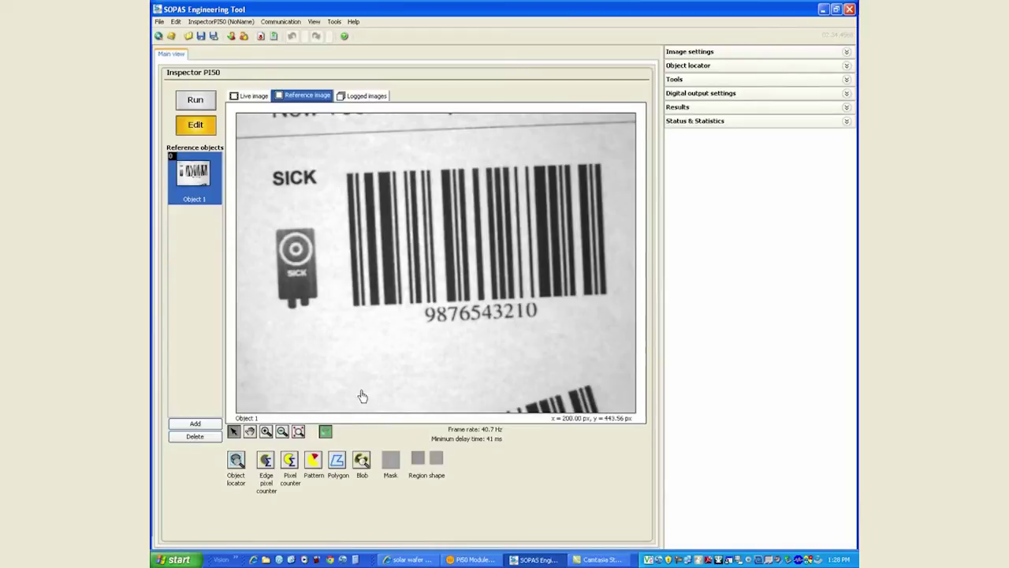
- Add an object locator region over the barcode, rotated and resized to match its tilt
click(238, 464)
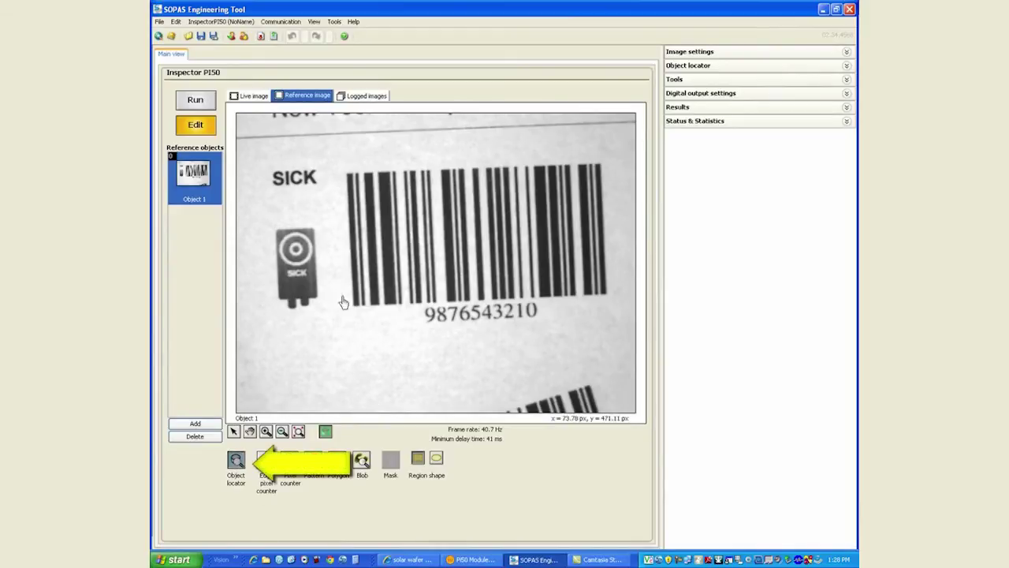
drag(341, 167, 618, 301)
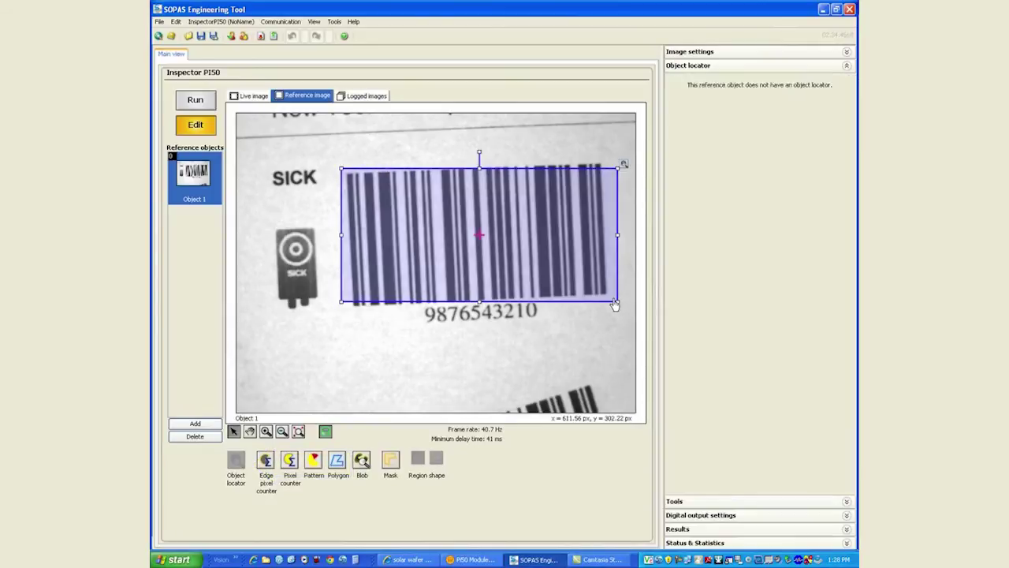
drag(481, 157, 473, 153)
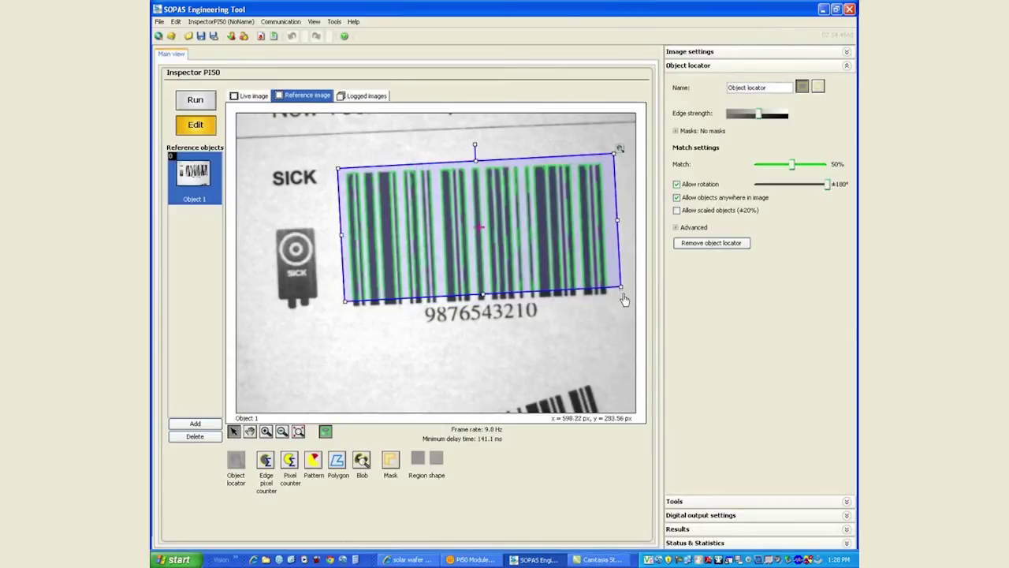
drag(621, 287, 618, 297)
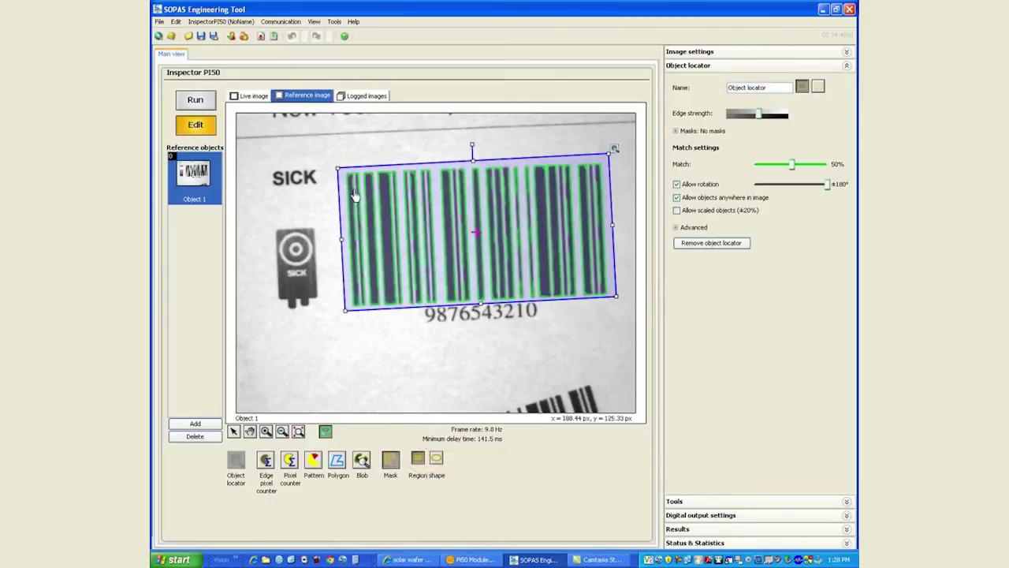
- Draw a mask inside the locator, rotated to the barcode tilt and extended slightly downward
drag(355, 186, 598, 290)
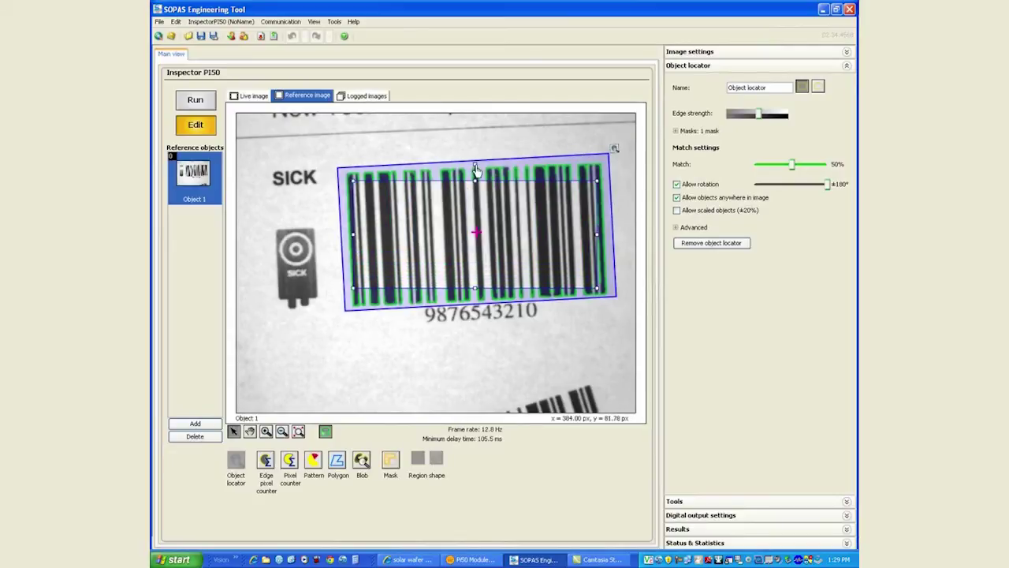
drag(477, 171, 473, 177)
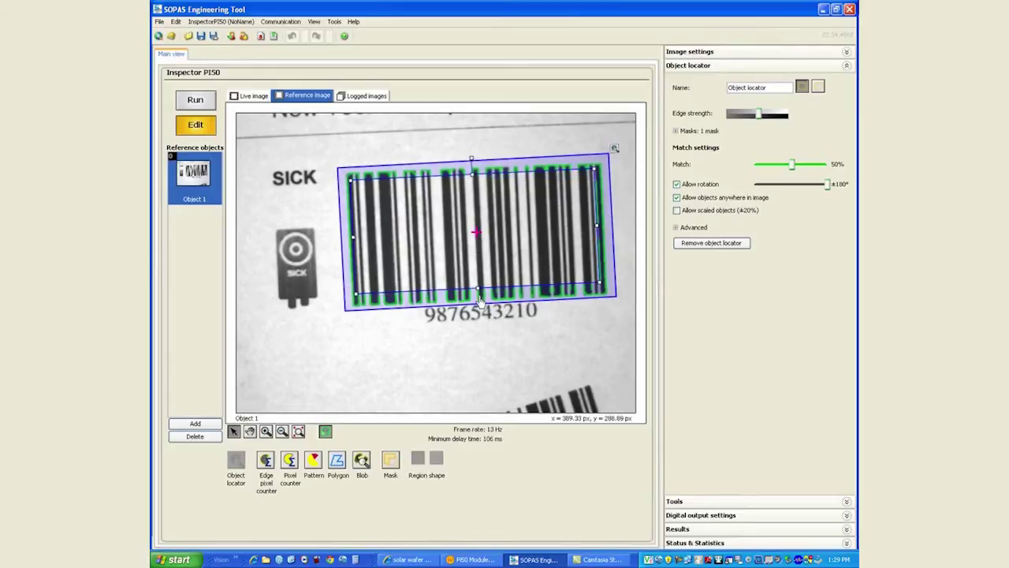
drag(480, 293, 479, 299)
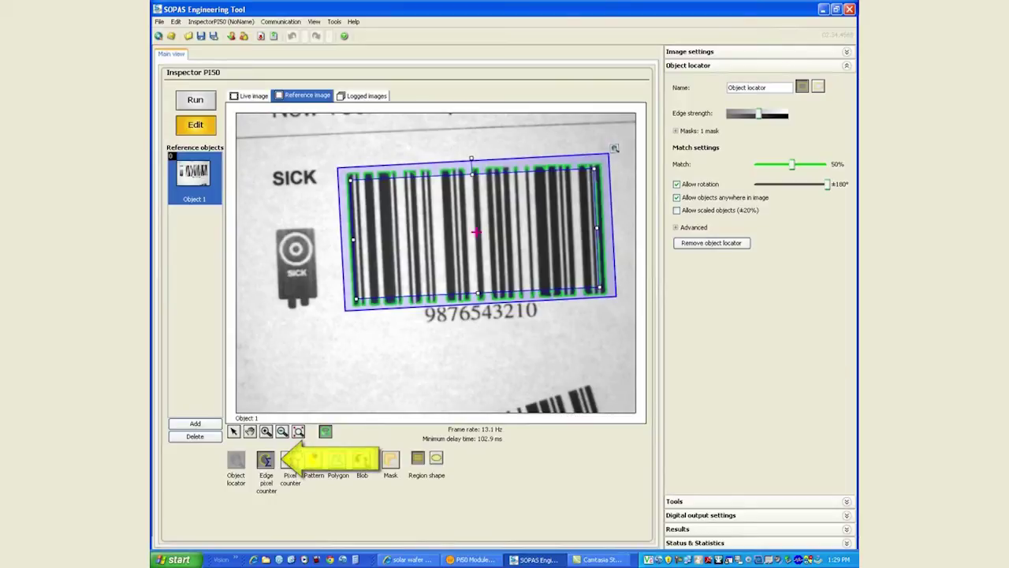
click(426, 318)
drag(427, 318, 545, 321)
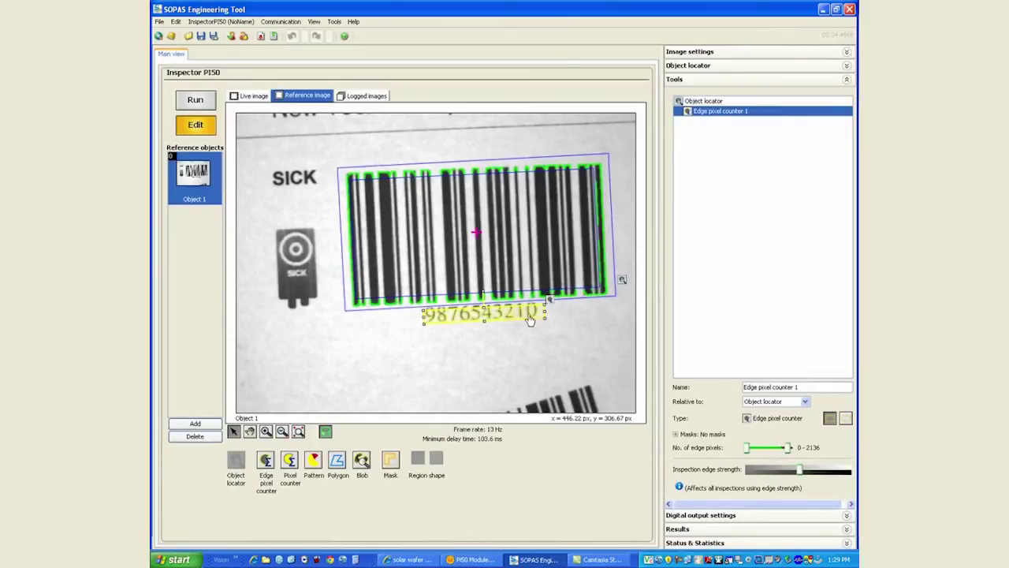
drag(749, 451, 771, 453)
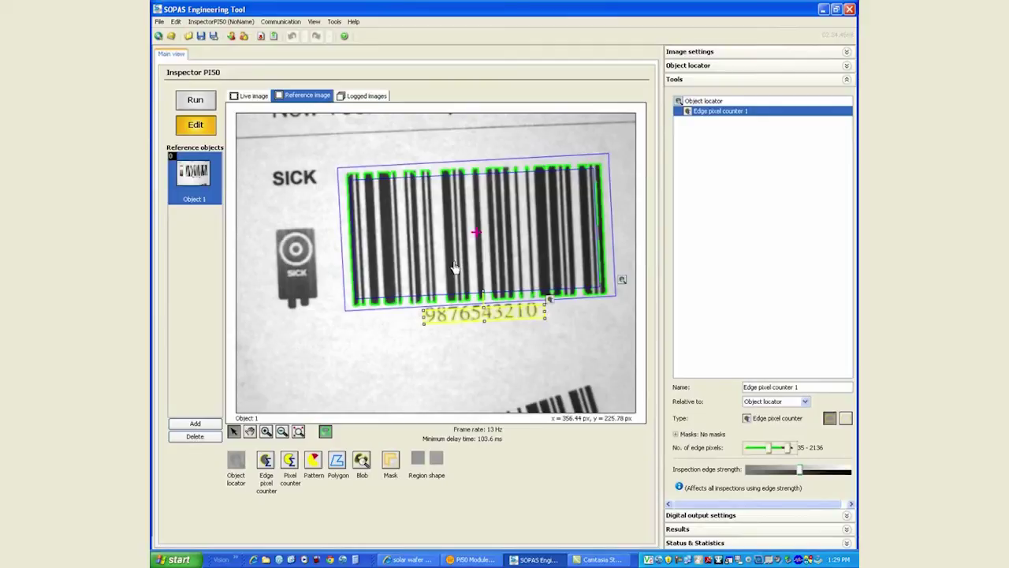
click(246, 96)
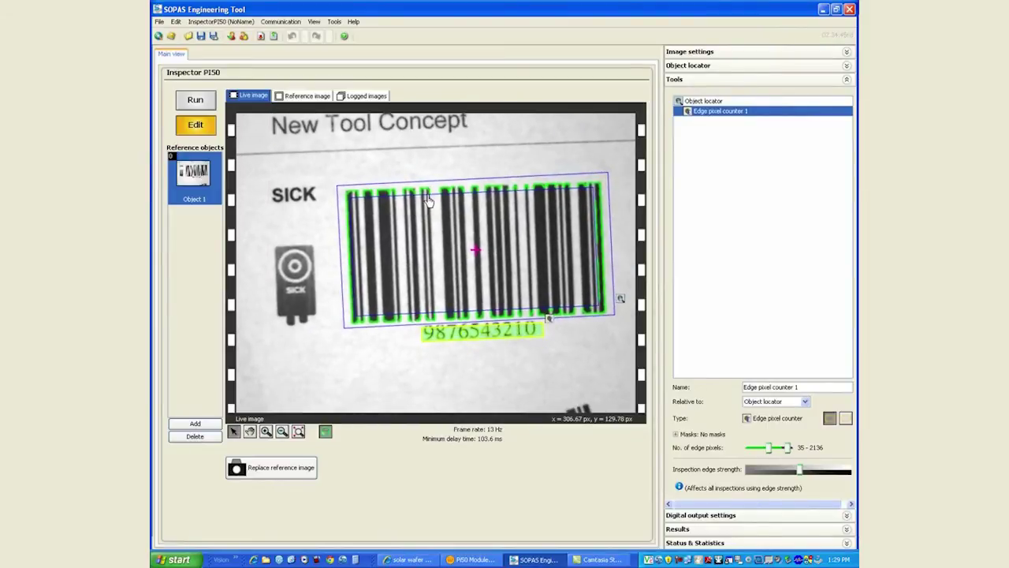
- On the reference image, add Blob 1 around the SICK logo and zoom in on it
click(317, 97)
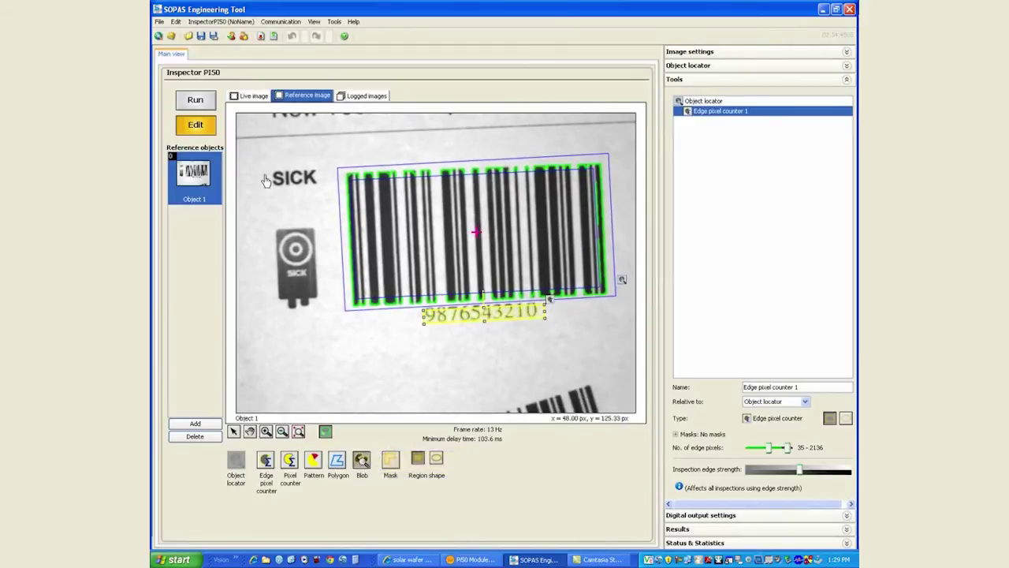
drag(269, 166, 321, 188)
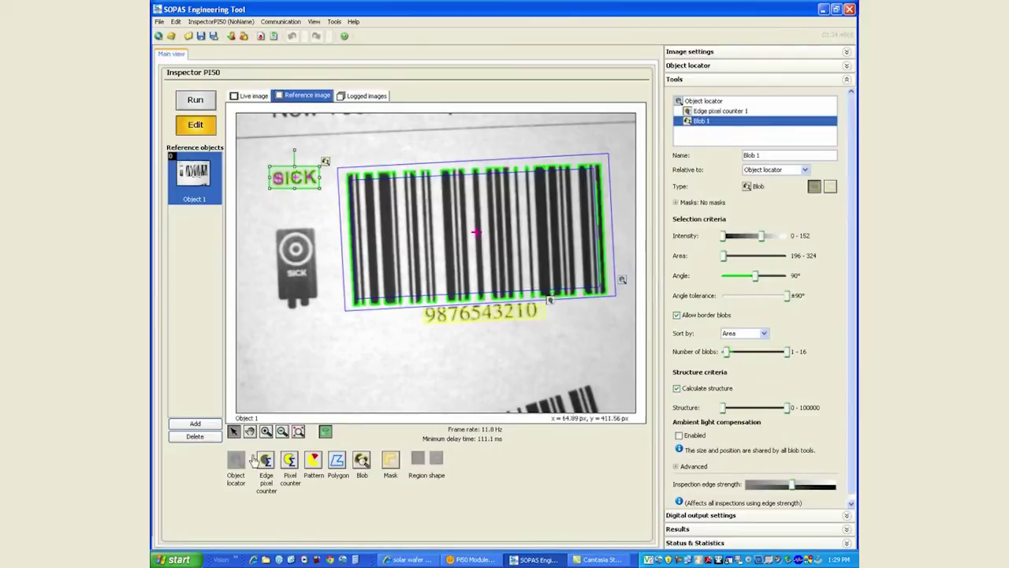
click(265, 431)
click(298, 189)
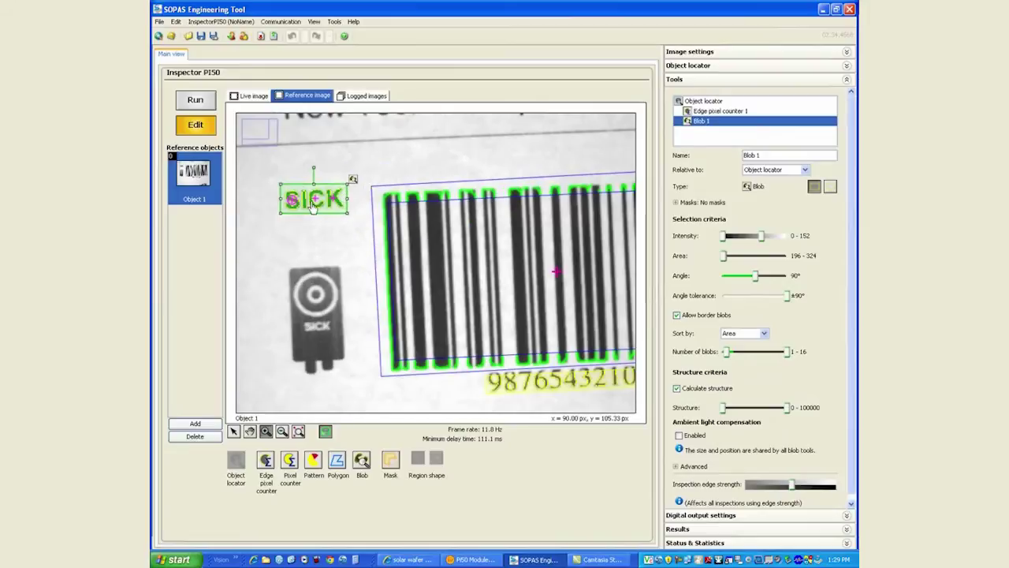
click(558, 374)
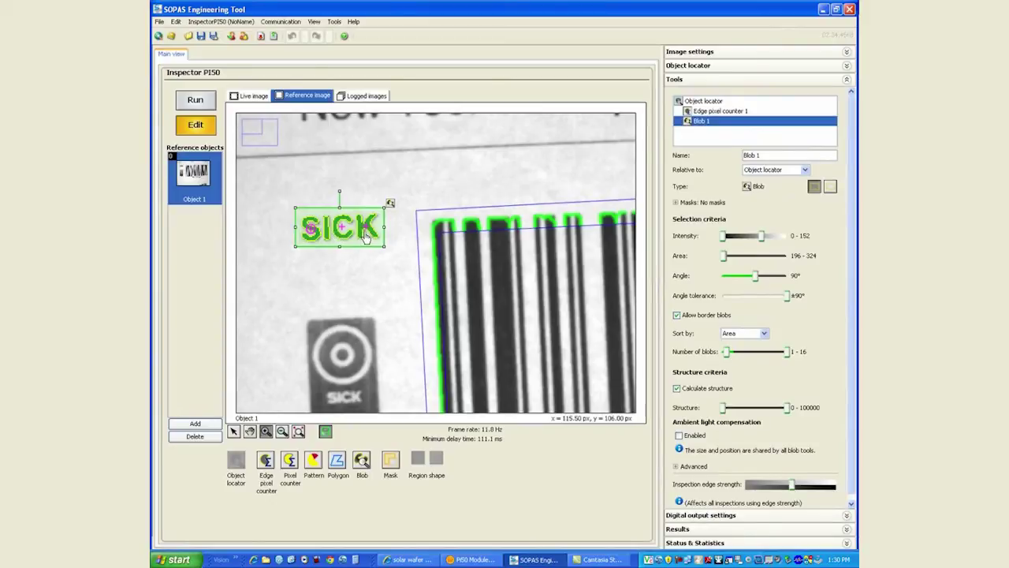
- In Results, expand Blob 1's located blobs 0–2 to read their positions, areas and angles
click(704, 79)
click(680, 107)
double_click(727, 272)
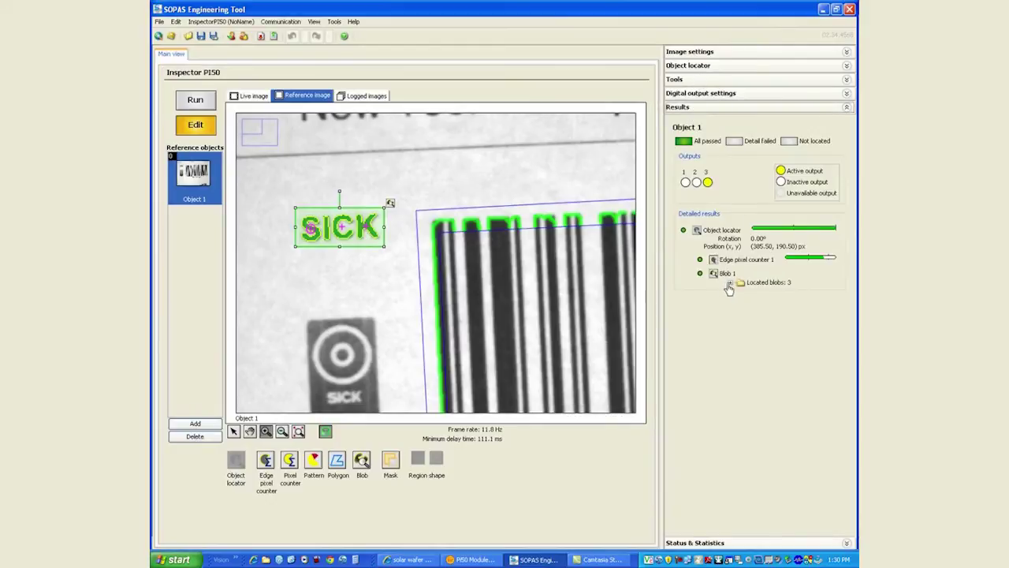
click(730, 283)
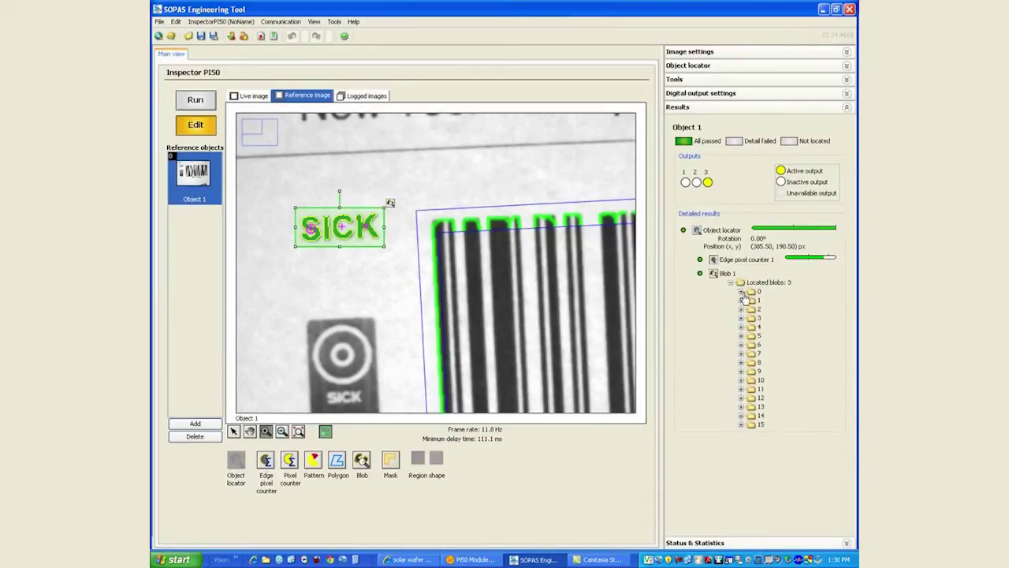
click(742, 291)
click(741, 345)
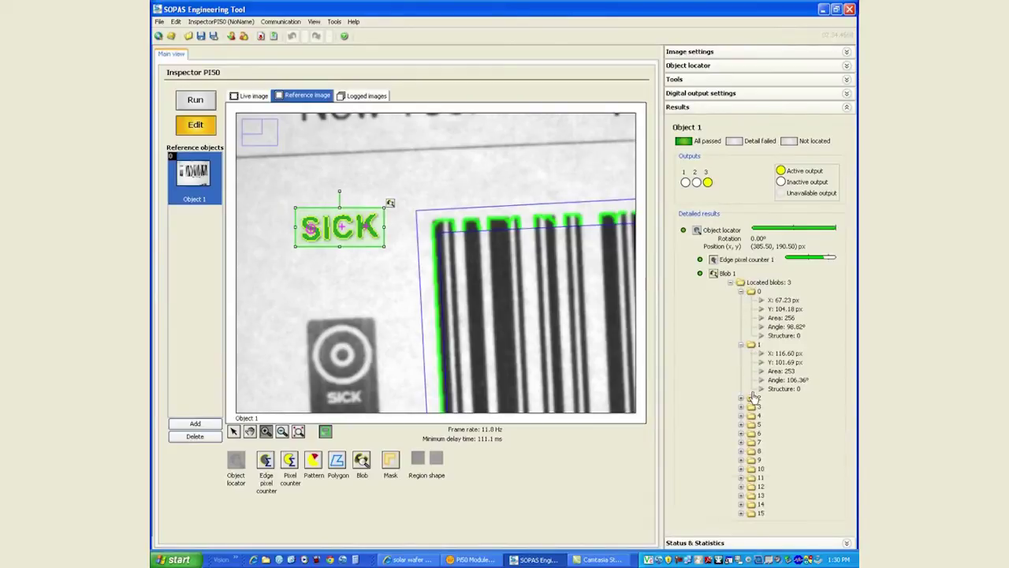
click(741, 399)
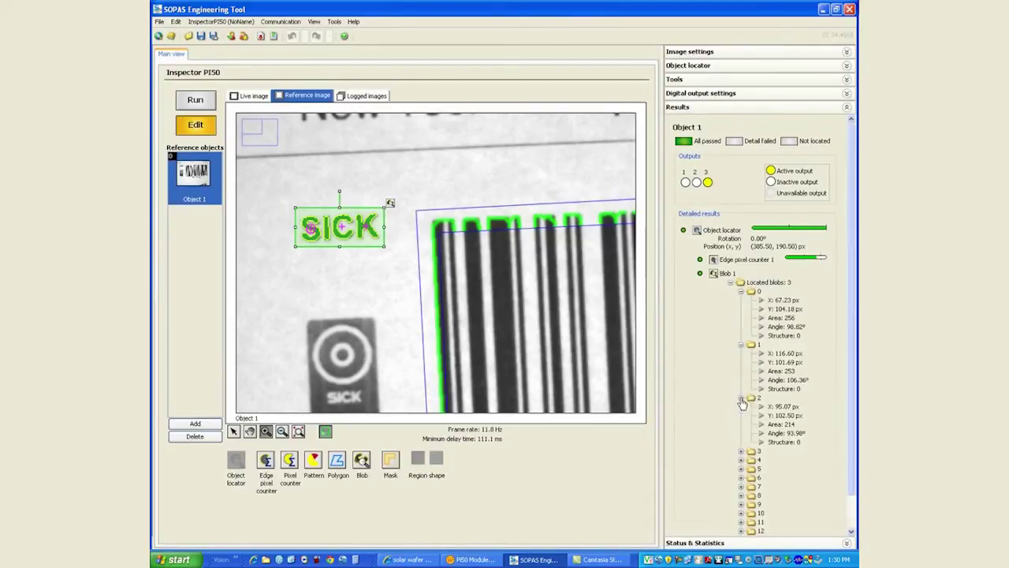
- Check Blob 1's settings, review located blobs 3 and 4, then return to Blob 1's settings
click(696, 80)
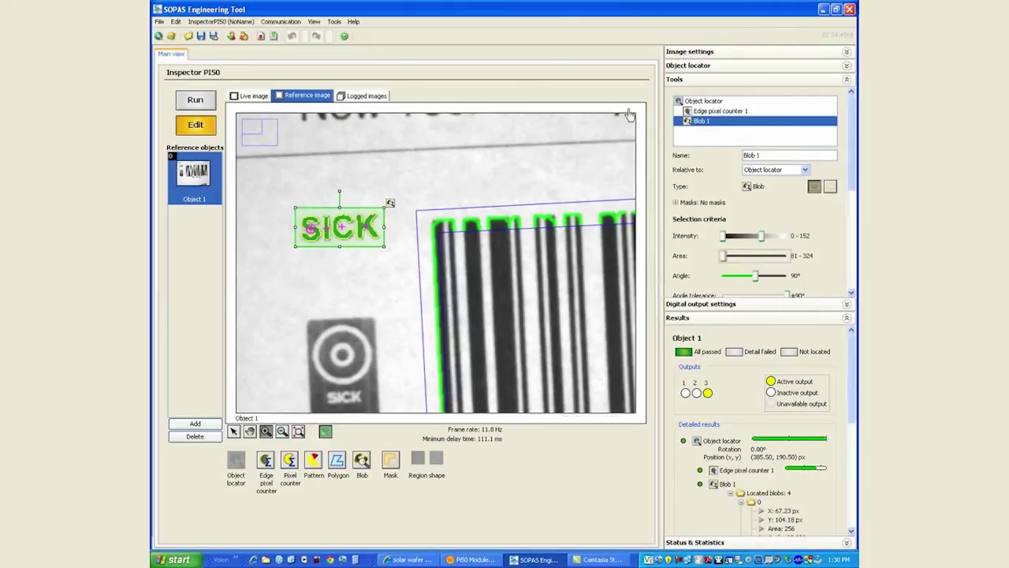
click(698, 82)
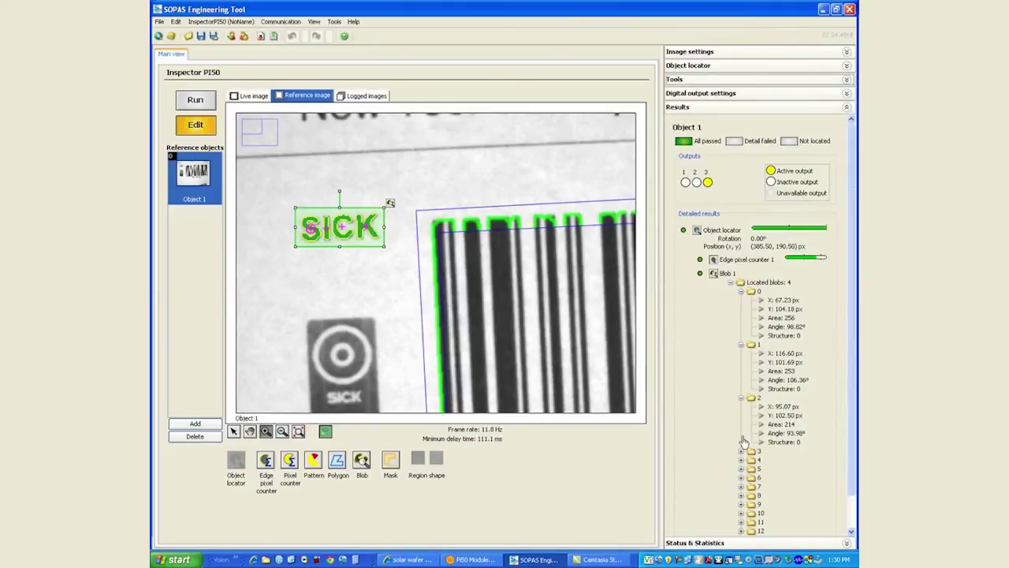
click(740, 451)
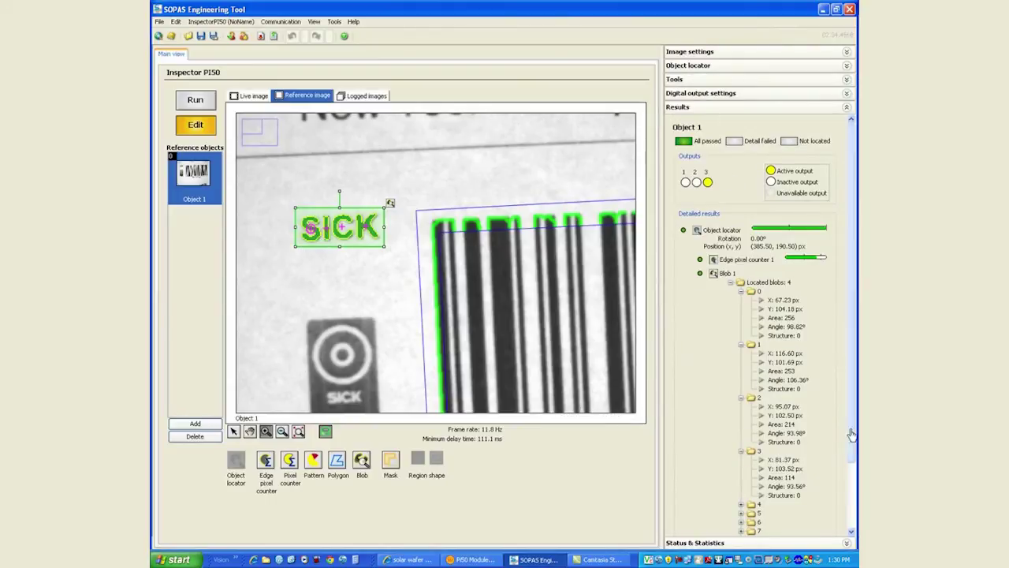
scroll(852, 434, down, 3)
click(740, 429)
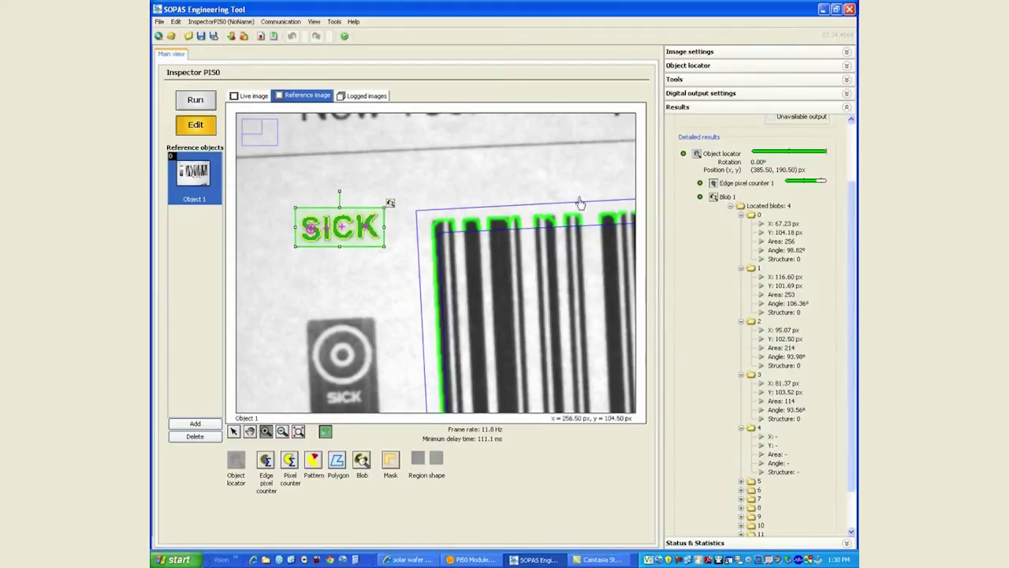
click(708, 80)
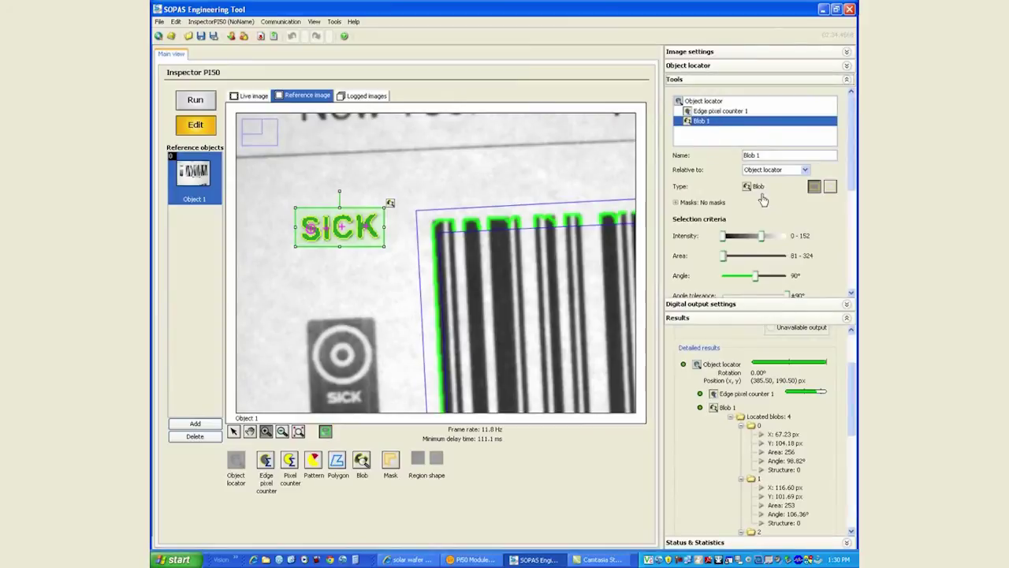
- Fit the image and add Pattern 1 over the sensor graphic with ±4 pixel tolerance and 70% match
scroll(733, 193, down, 5)
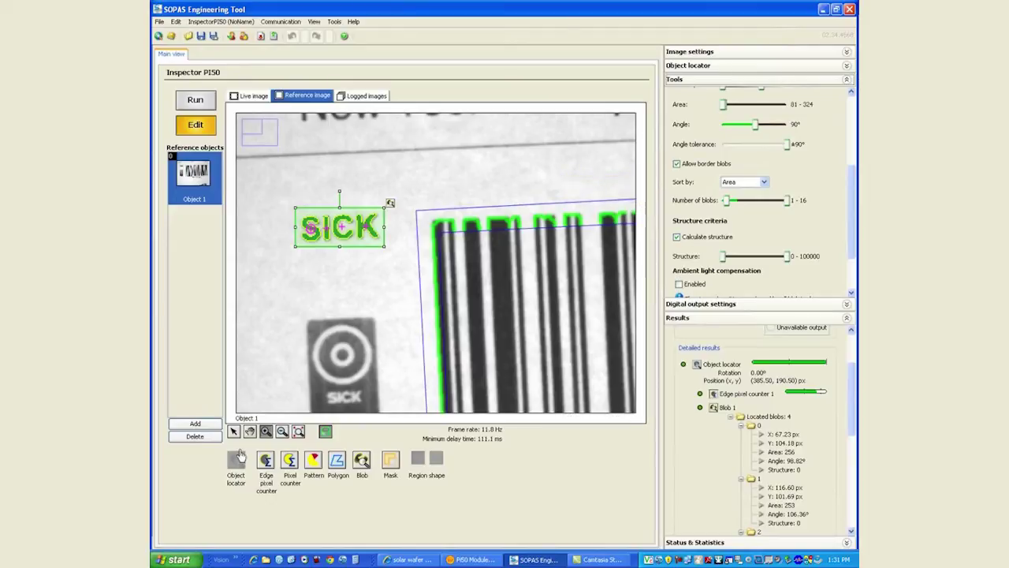
click(298, 433)
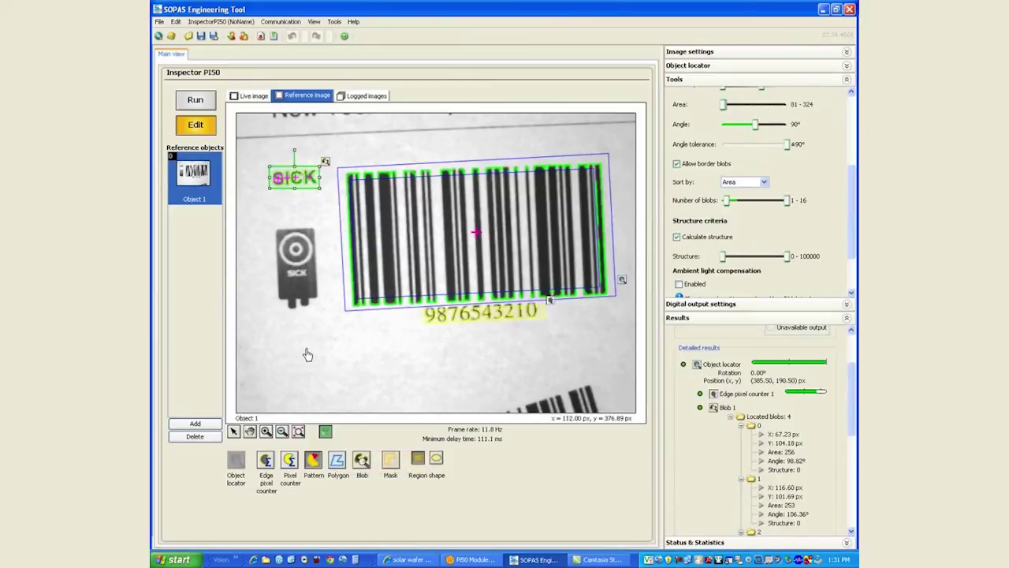
drag(271, 232, 324, 319)
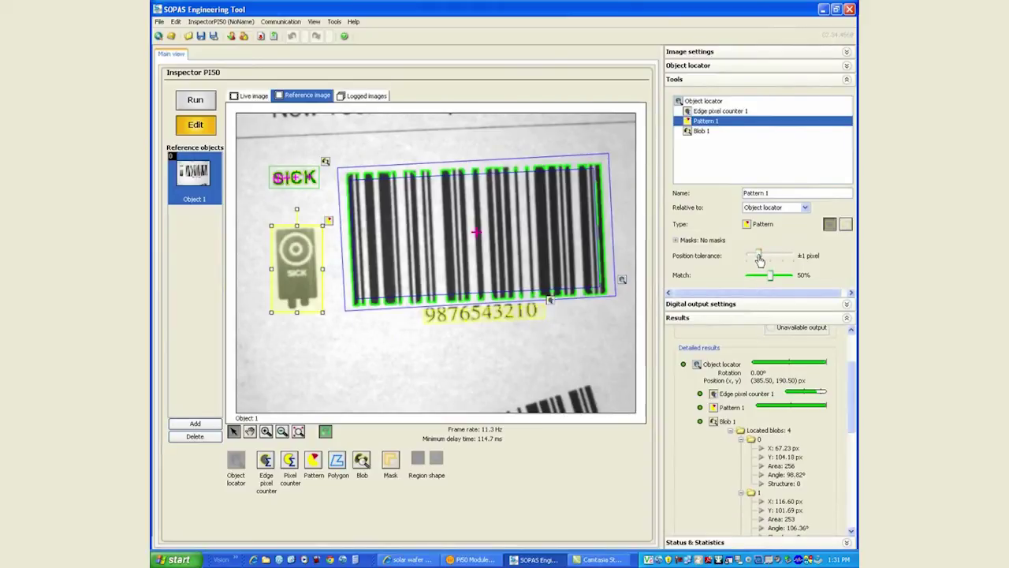
drag(759, 258, 792, 257)
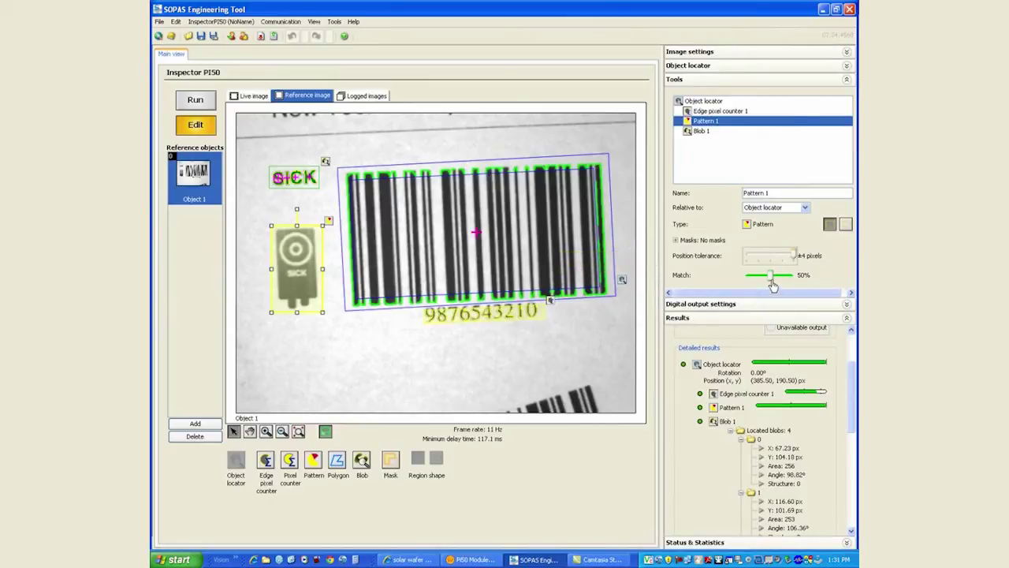
drag(773, 280, 775, 281)
click(730, 433)
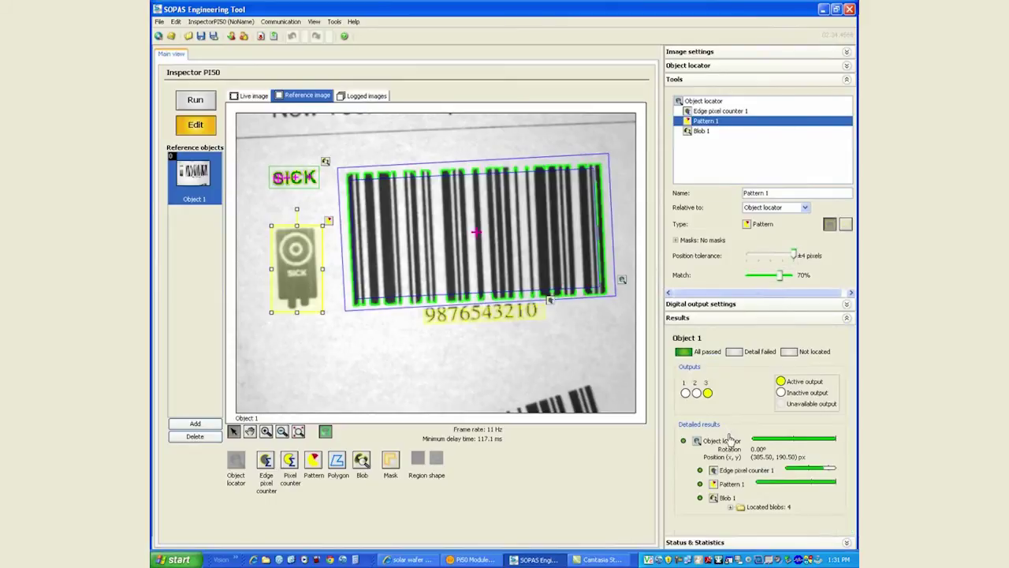
click(739, 80)
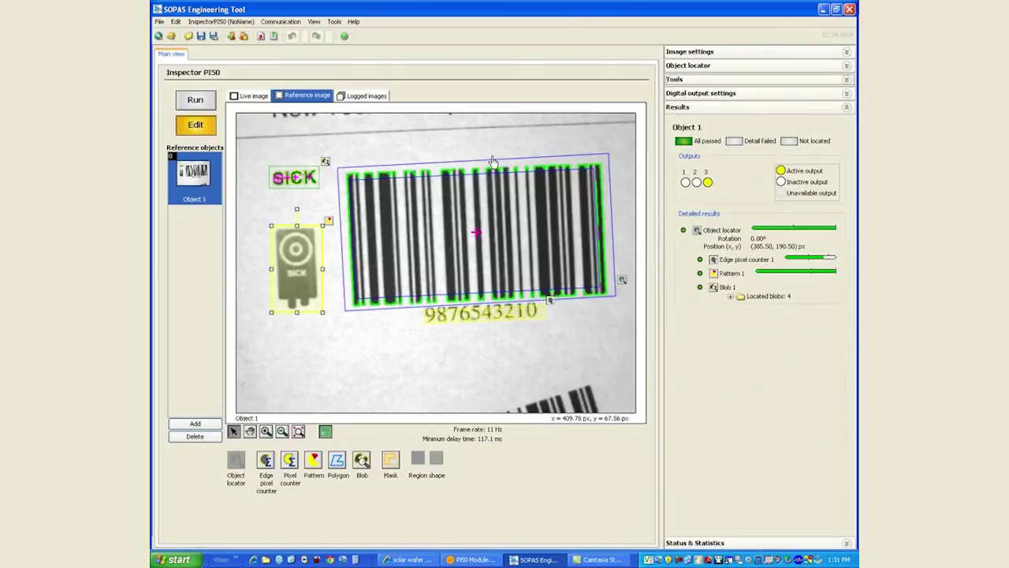
- Switch to the live image, where the rotated label makes Pattern 1 and Blob 1 fail
click(253, 96)
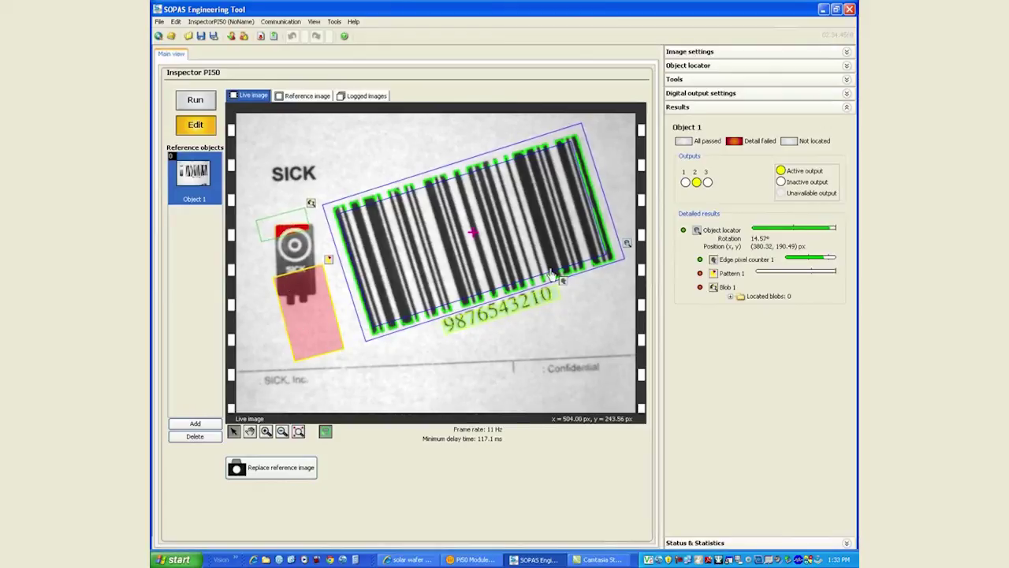
- Set Relative to = Fixed in field of view for both Pattern 1 and Blob 1
click(717, 80)
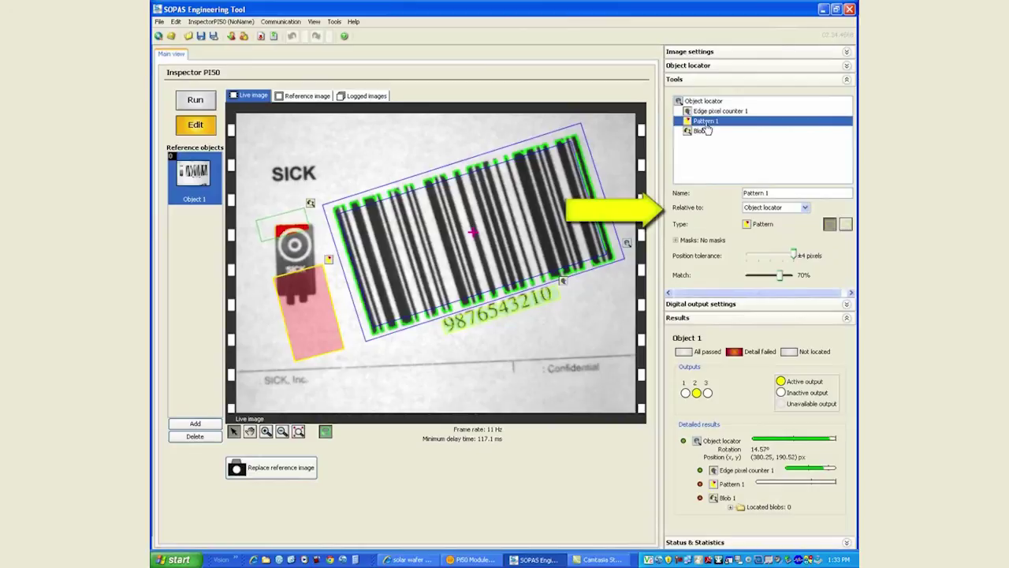
click(794, 208)
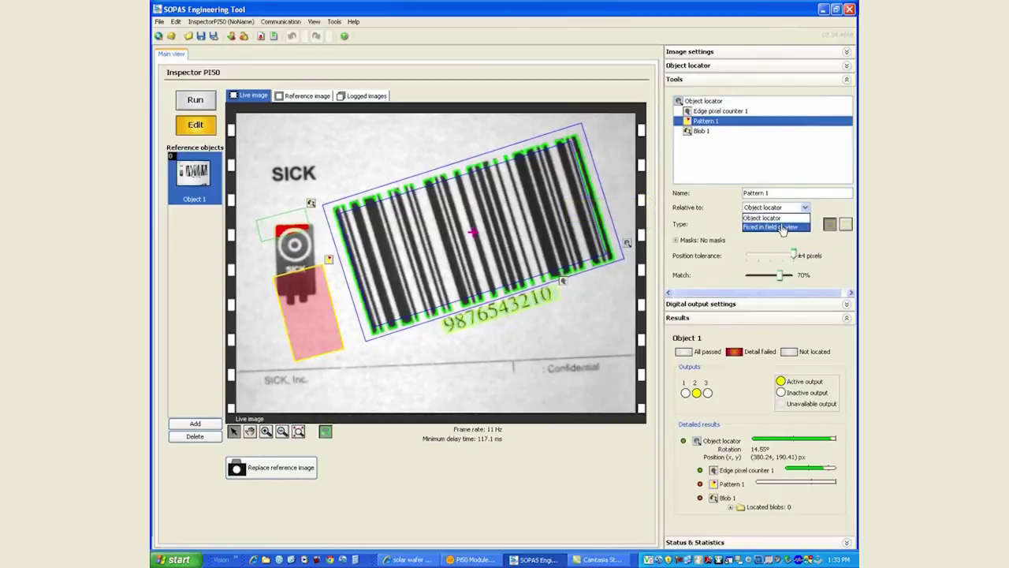
click(782, 228)
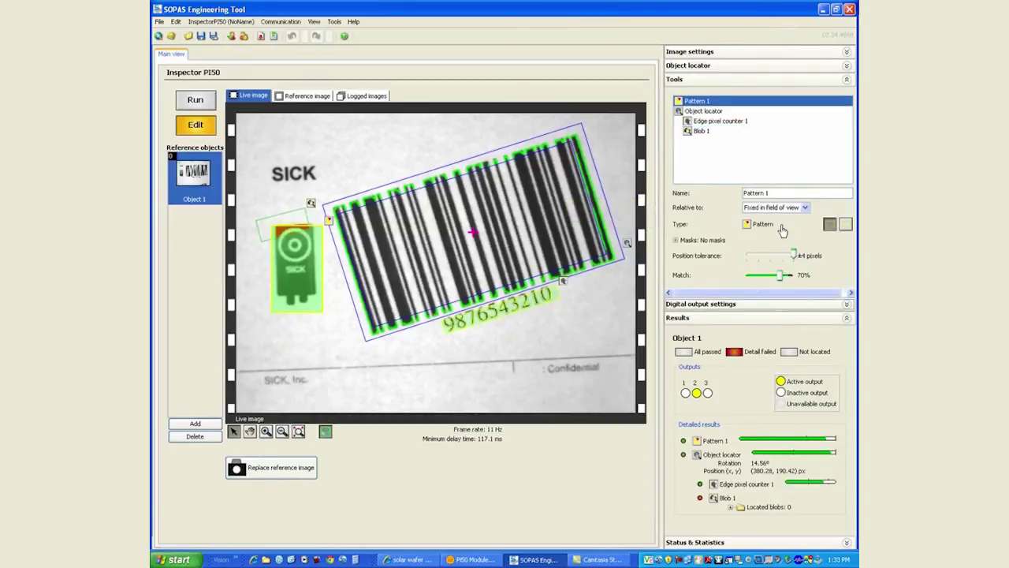
click(701, 132)
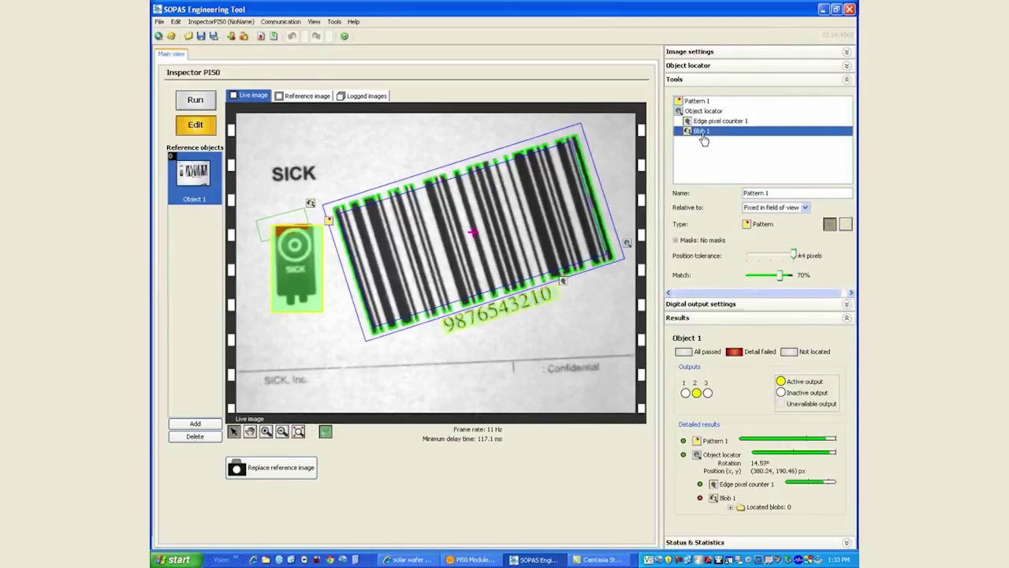
click(770, 170)
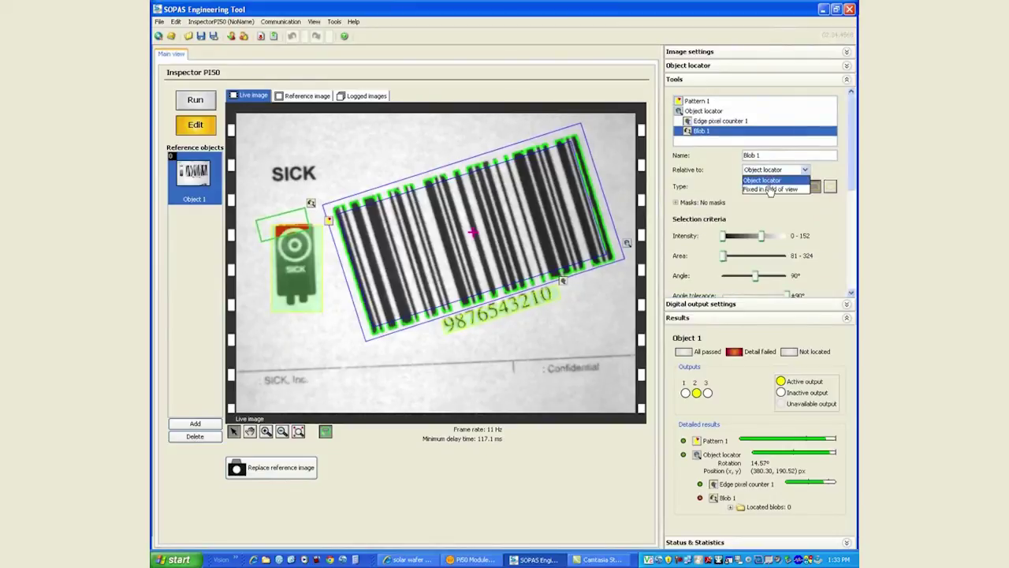
click(770, 190)
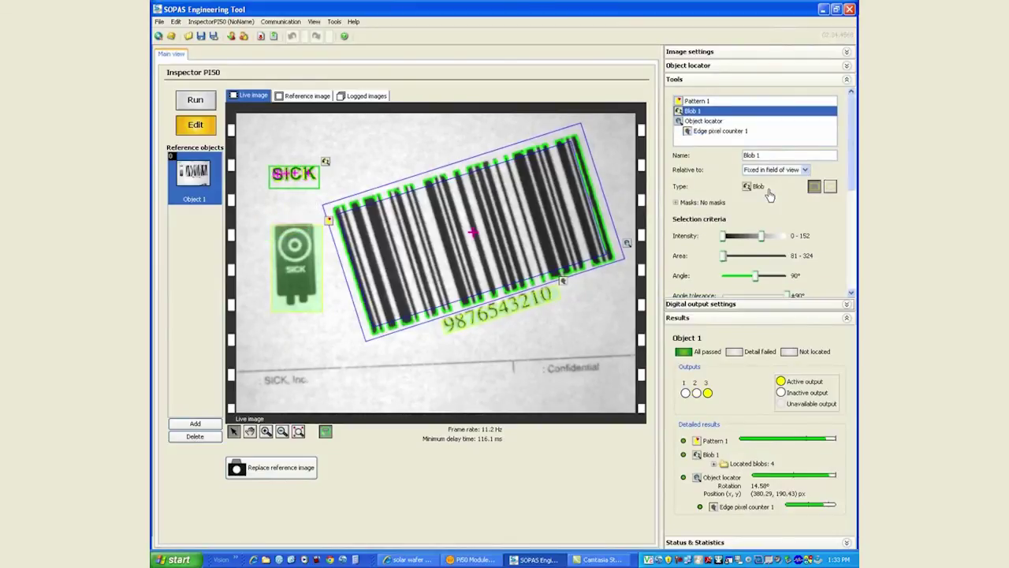